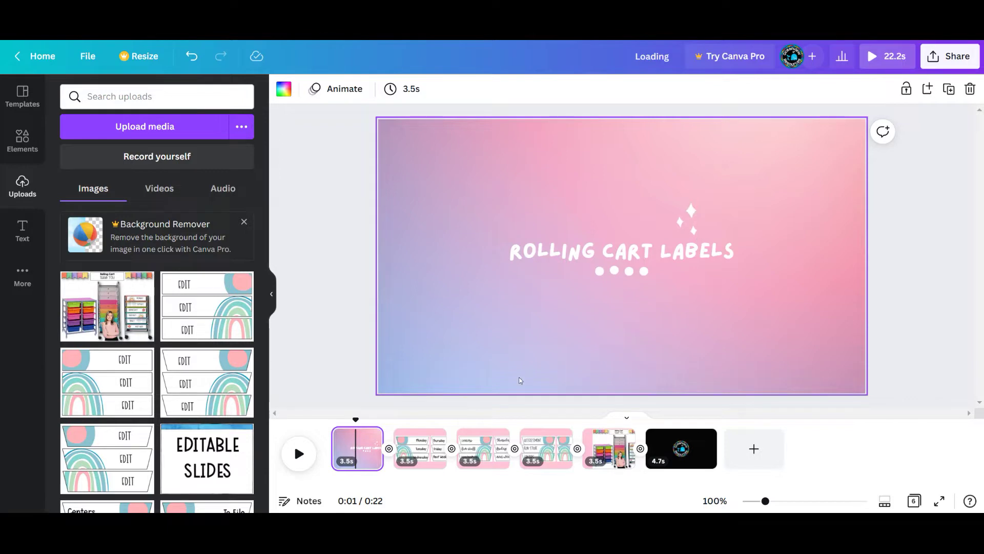
- Open the second page and inspect the transition between the first and second pages
click(418, 442)
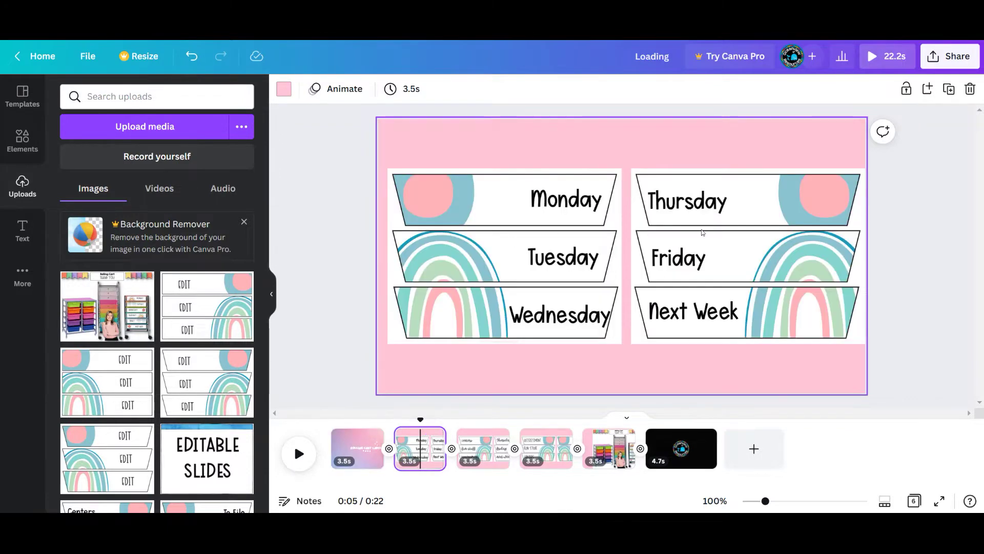
click(517, 186)
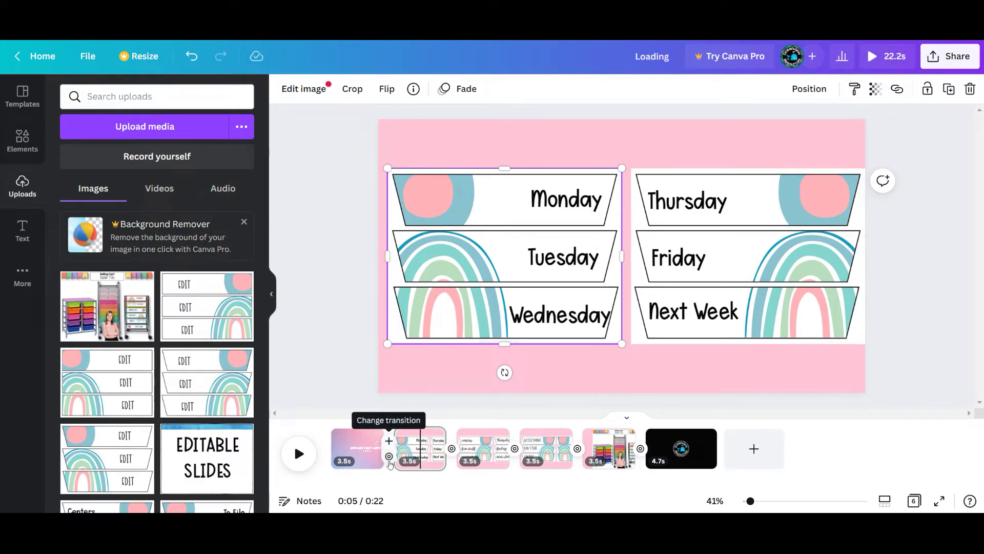
click(389, 456)
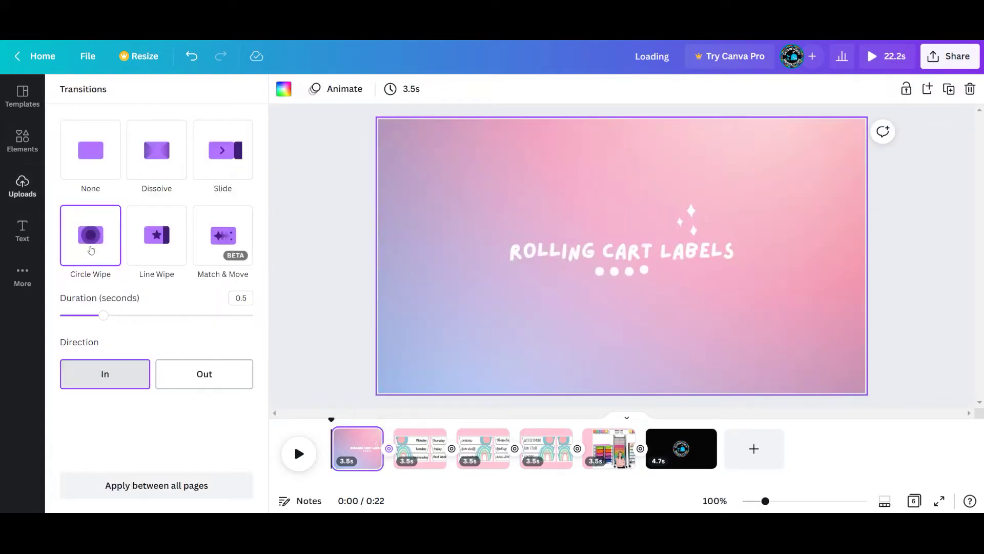
click(388, 415)
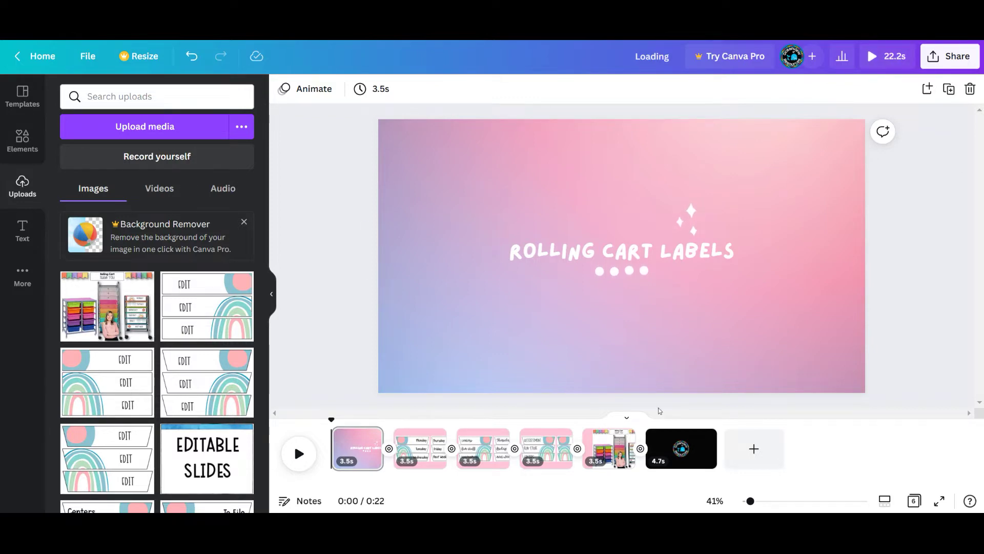
- Examine the page options available for page 5, the rolling cart thank-you page
mouse_move(625, 440)
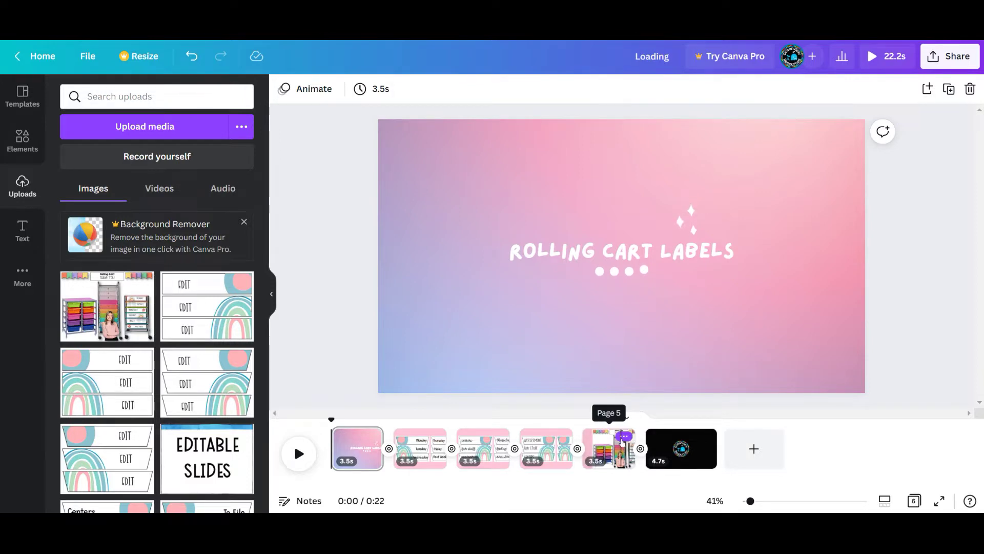
click(625, 436)
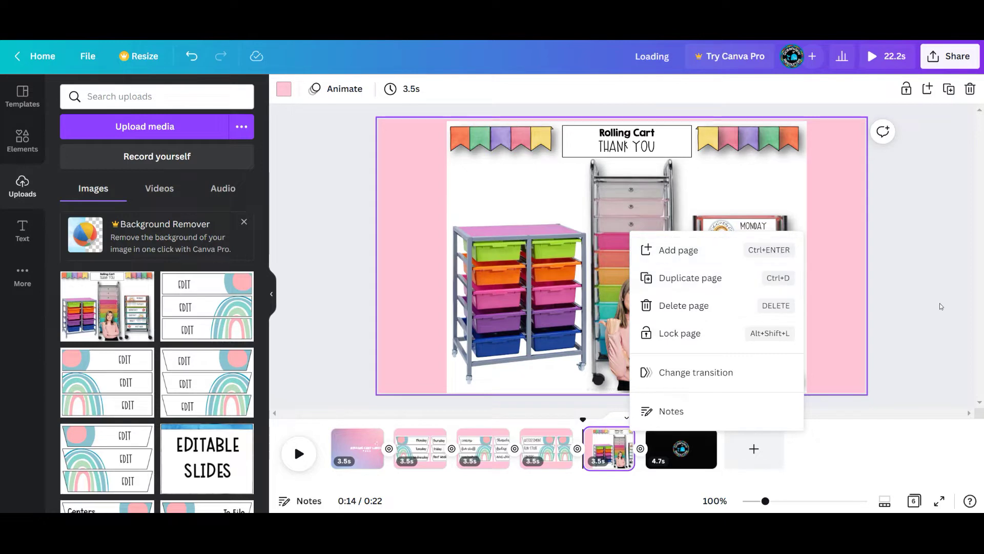
key(Escape)
mouse_move(680, 456)
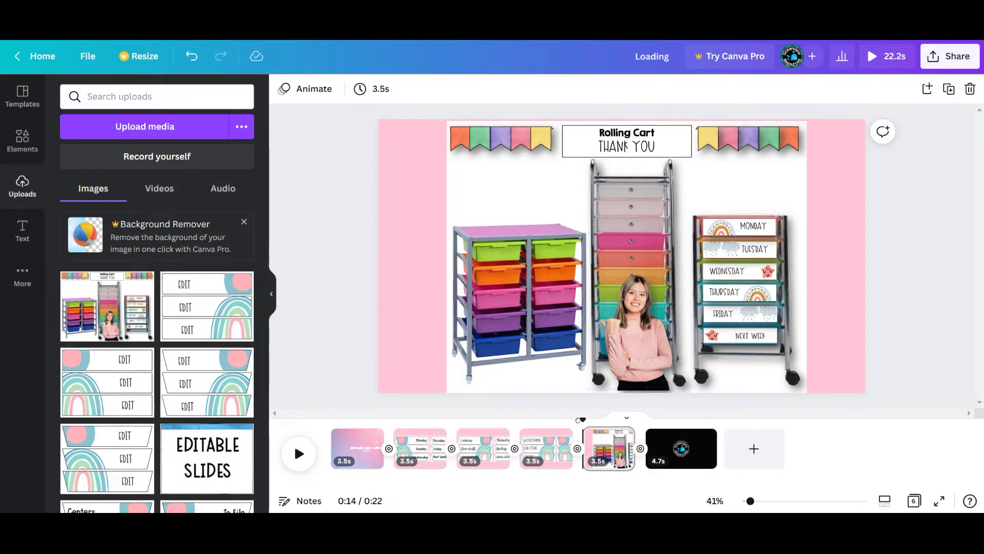
- Play the video from the first page through to the logo page to preview its animations and transitions
click(374, 422)
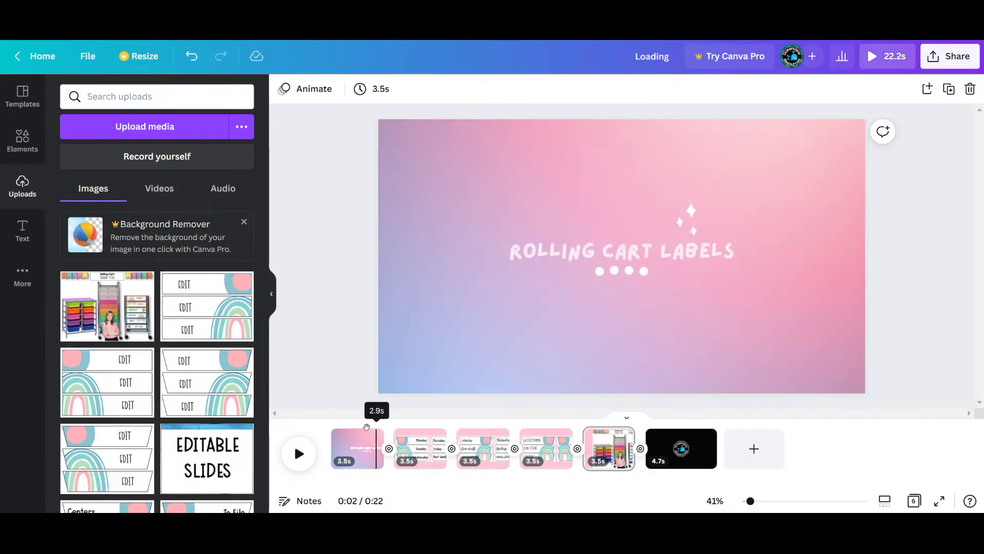
click(300, 454)
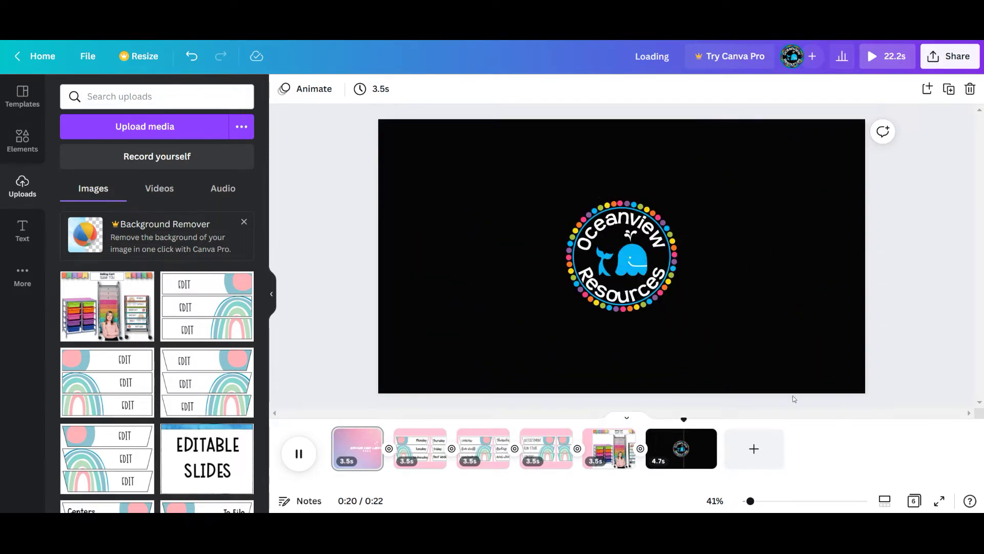
click(313, 456)
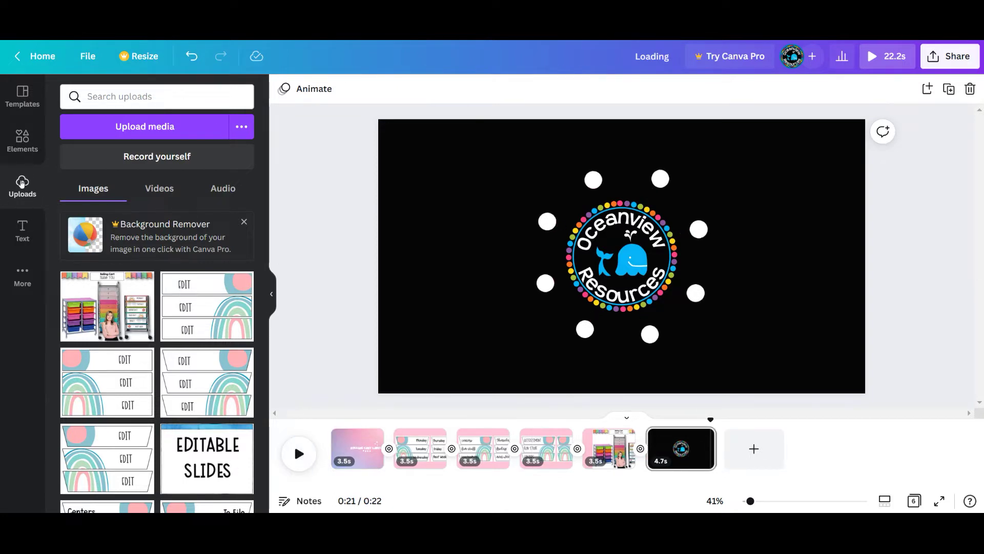
- Show the audio tracks in the Elements library for the existing "school" search
click(223, 189)
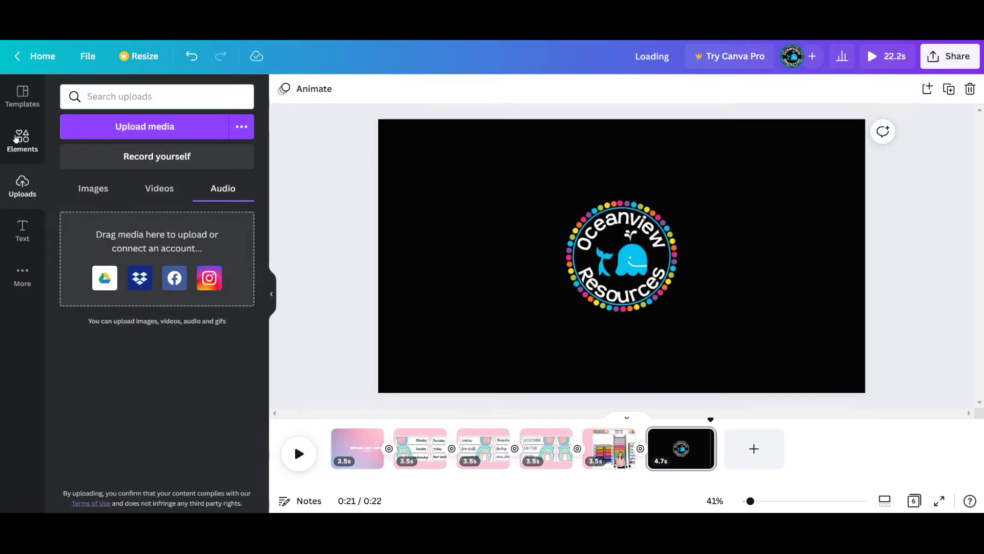
click(34, 143)
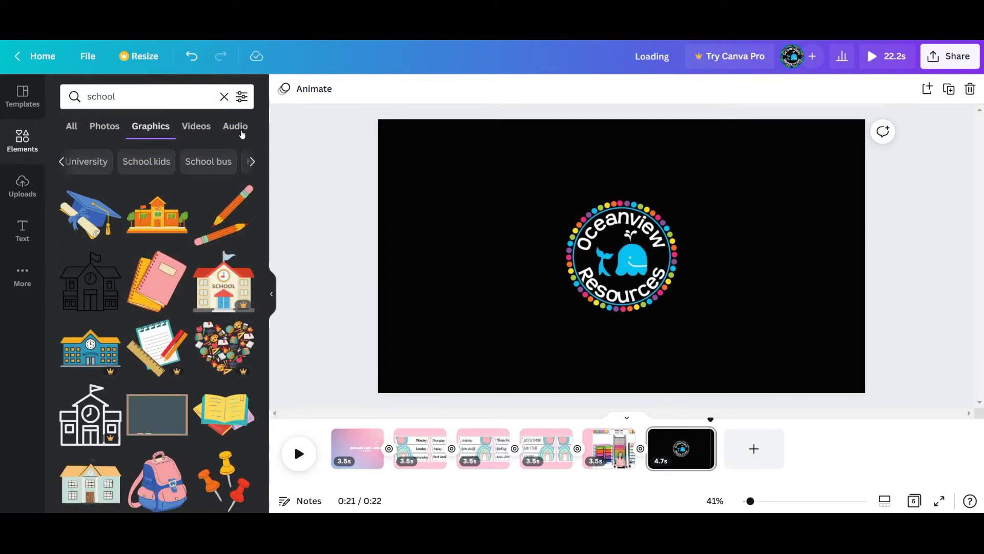
click(242, 132)
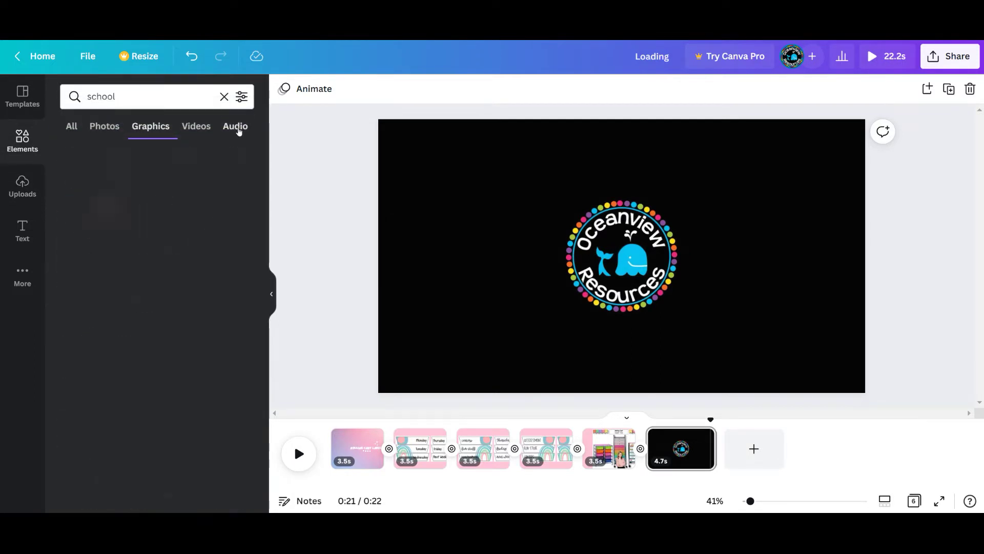
mouse_move(149, 264)
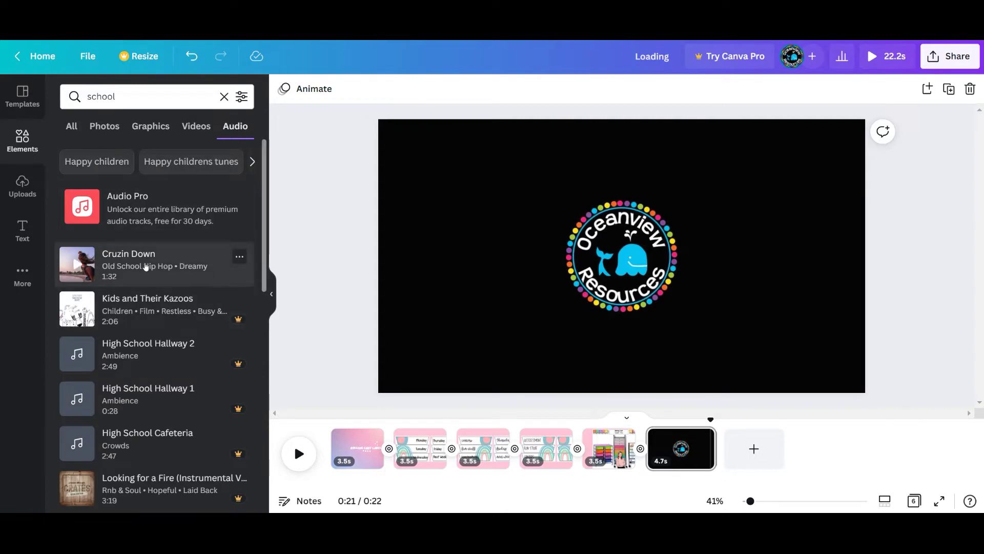
- Try to add the Cruzin Down audio track with the playhead near the end of the last page
click(153, 263)
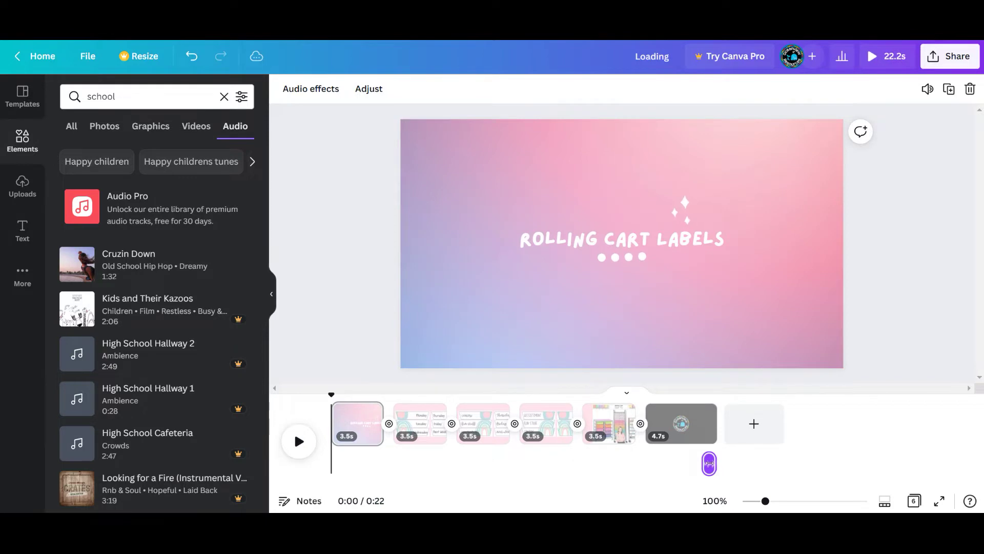
click(703, 424)
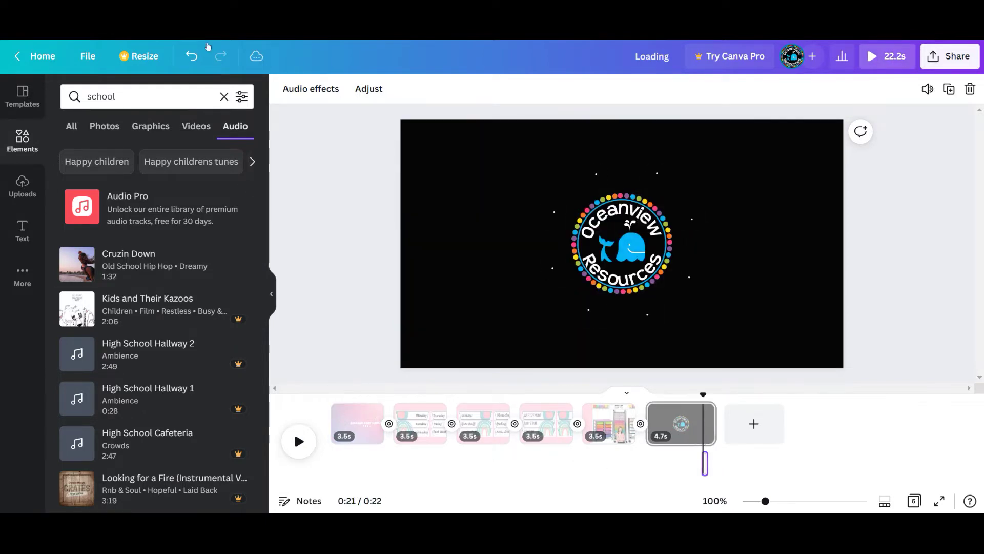
click(193, 56)
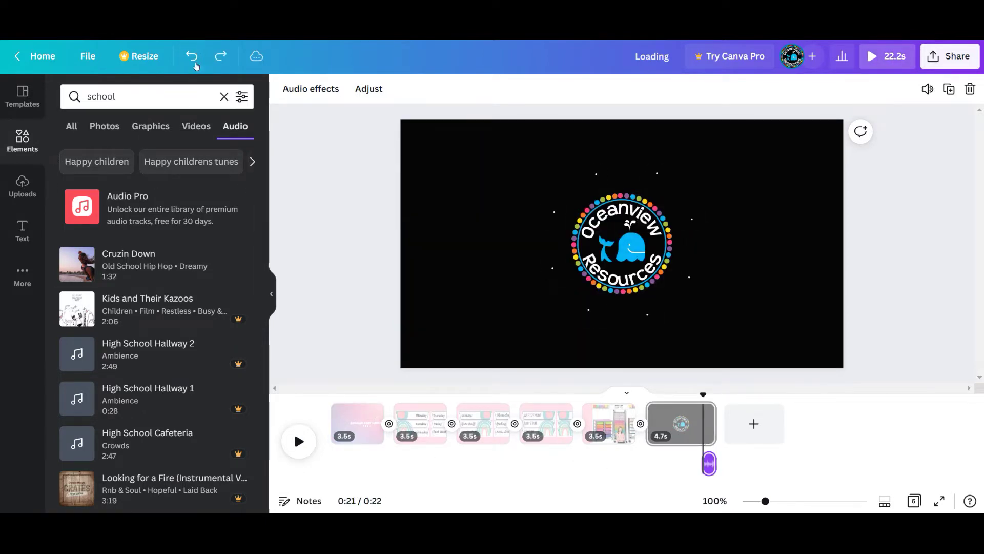
click(193, 55)
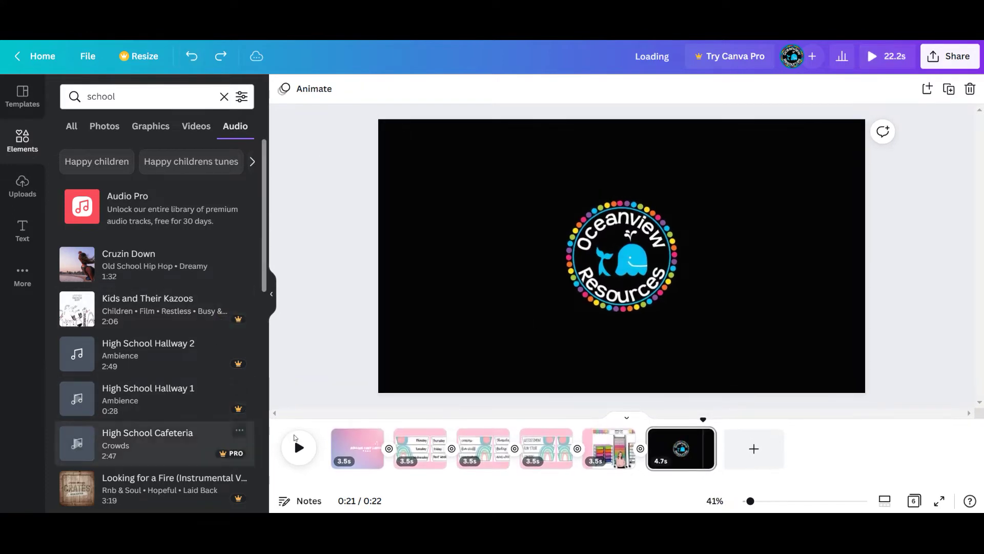
- Add the Cruzin Down audio track from the start of the first page and play the video with it
click(350, 442)
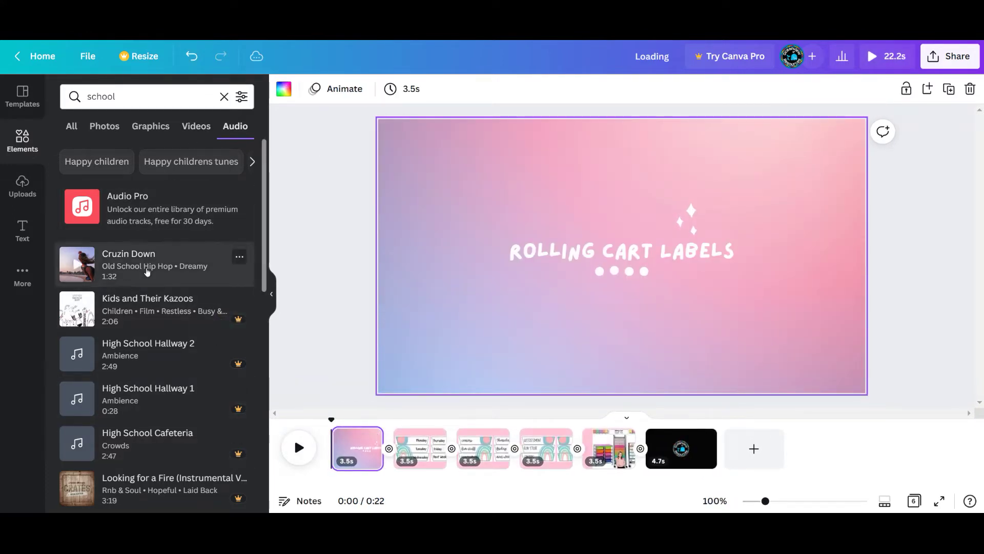
click(146, 273)
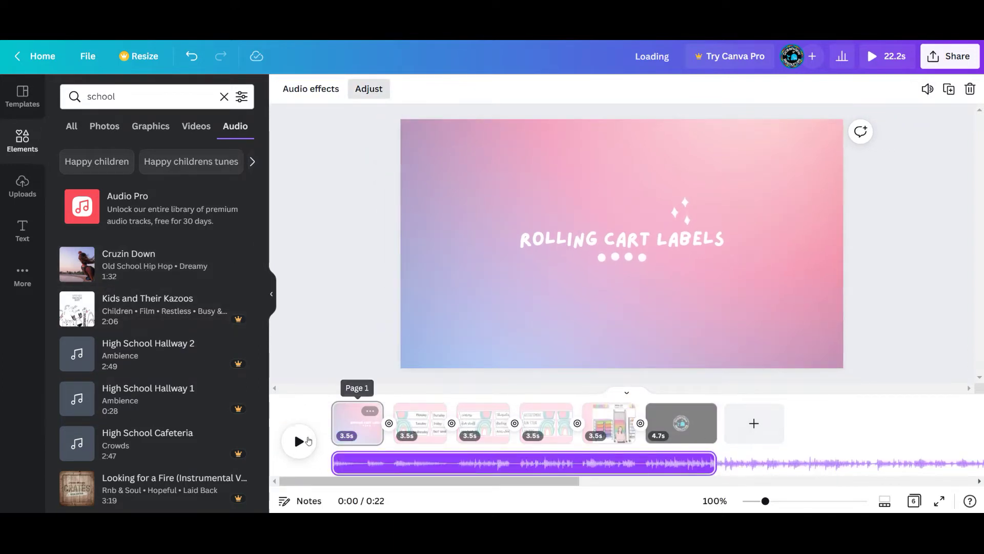
click(303, 438)
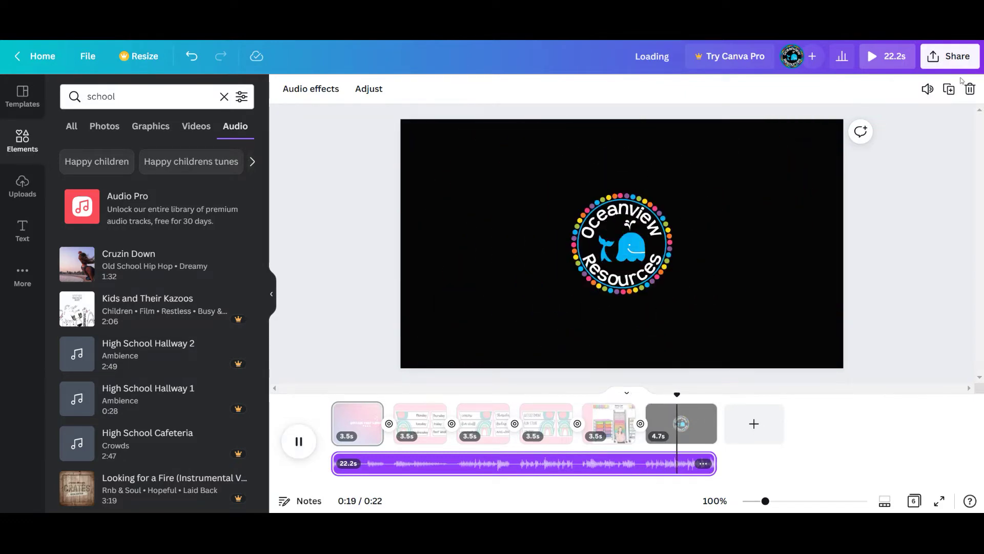
- Download all six pages of the design as an MP4 video
click(939, 57)
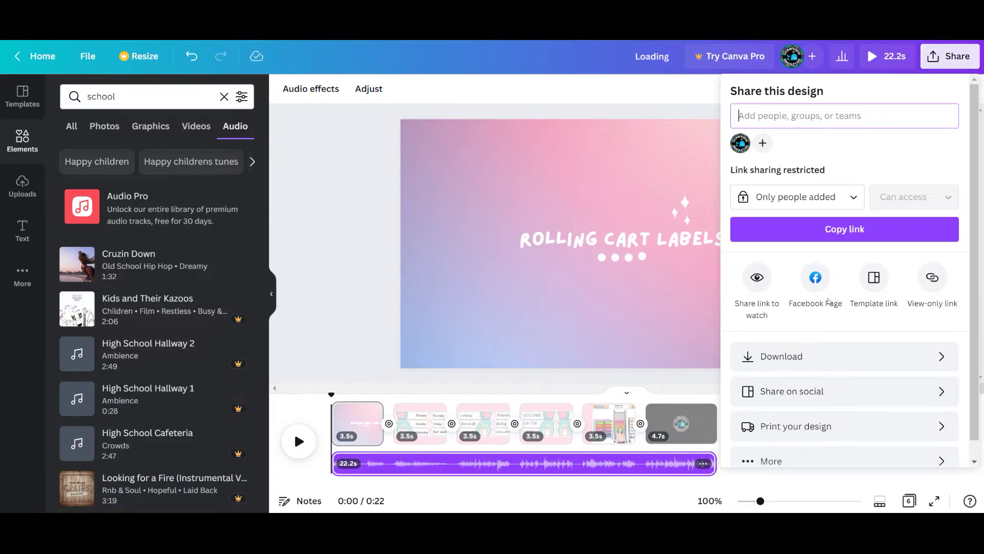
click(799, 357)
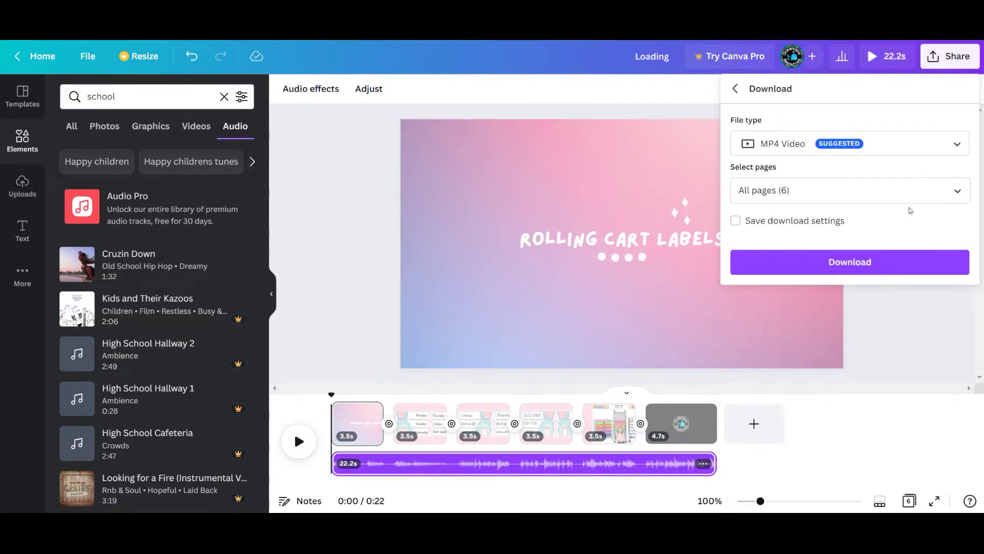
click(955, 189)
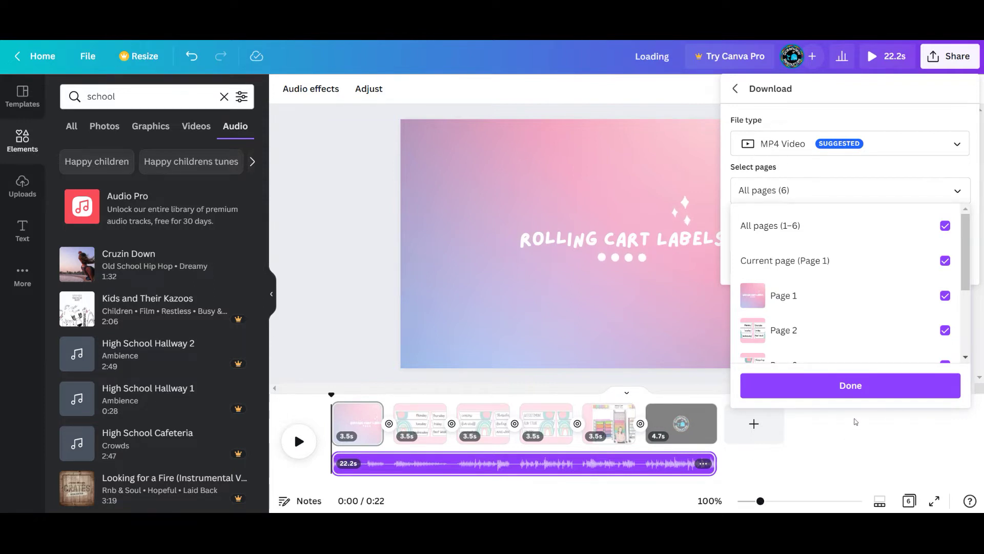
click(854, 387)
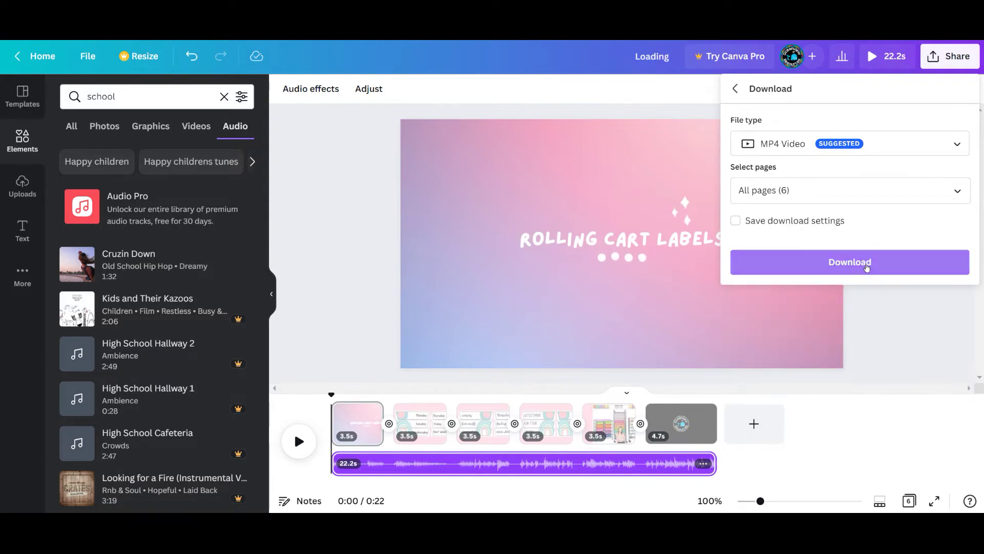
click(865, 265)
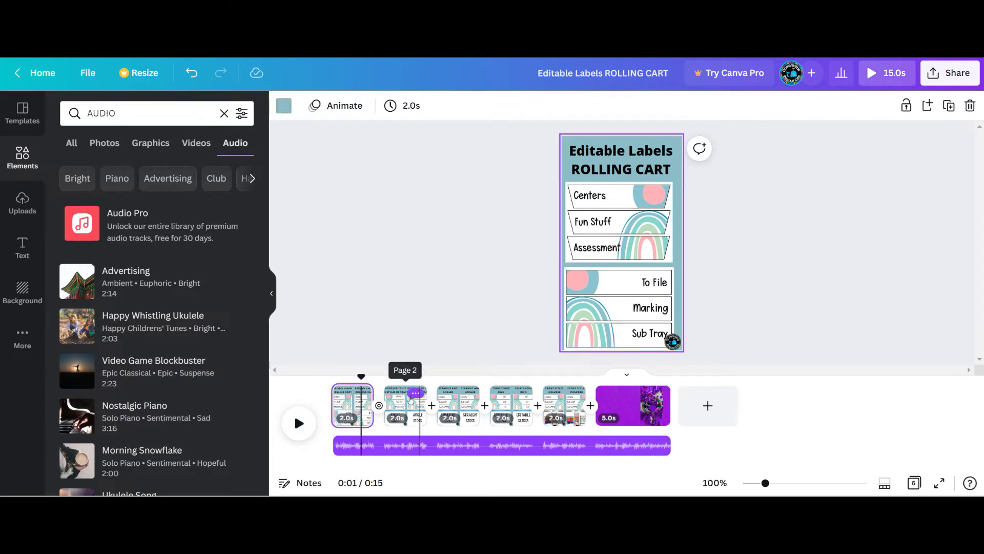
- Look through the pages of the vertical Editable Labels ROLLING CART design and play it from the start
right_click(416, 399)
click(461, 405)
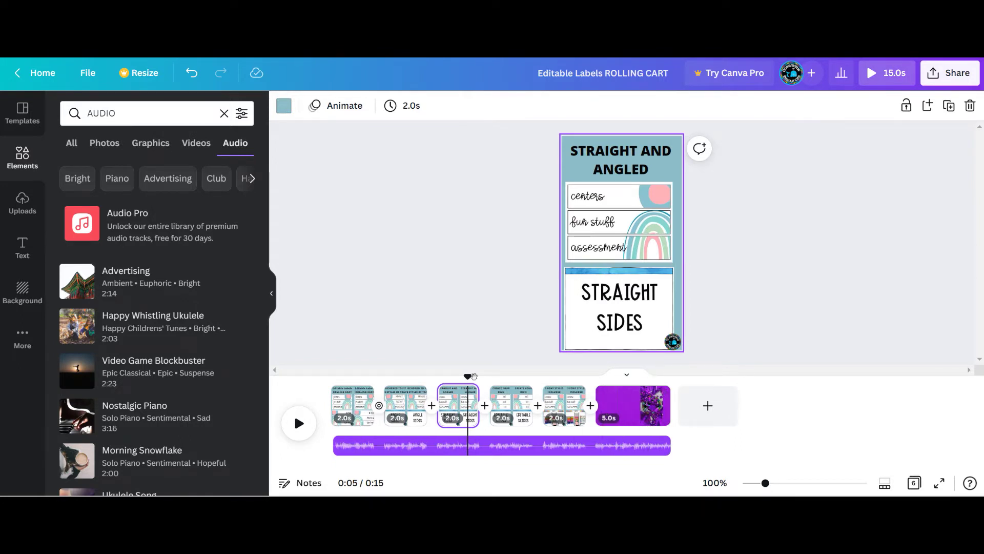
click(331, 395)
click(299, 423)
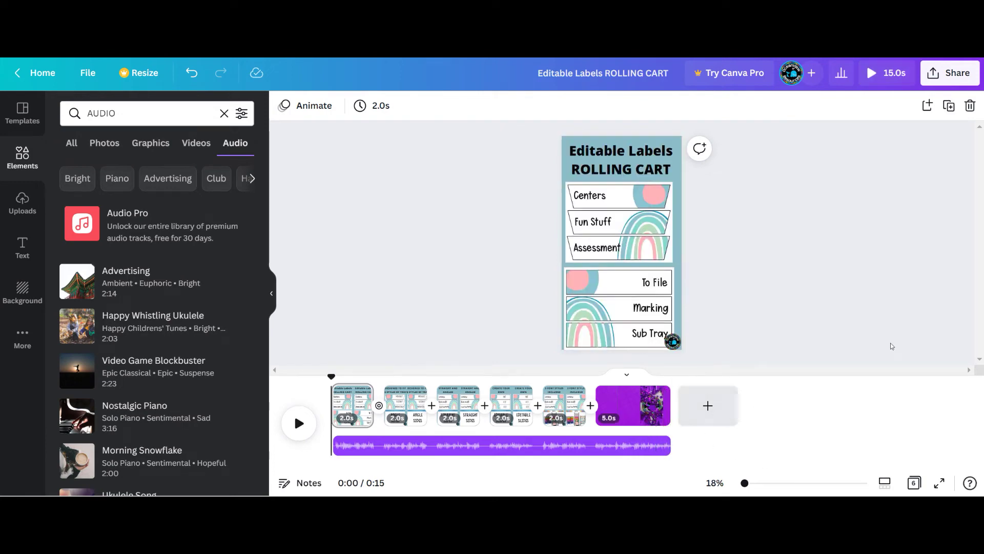
- Download the whole Editable Labels ROLLING CART design as an MP4 video
click(949, 73)
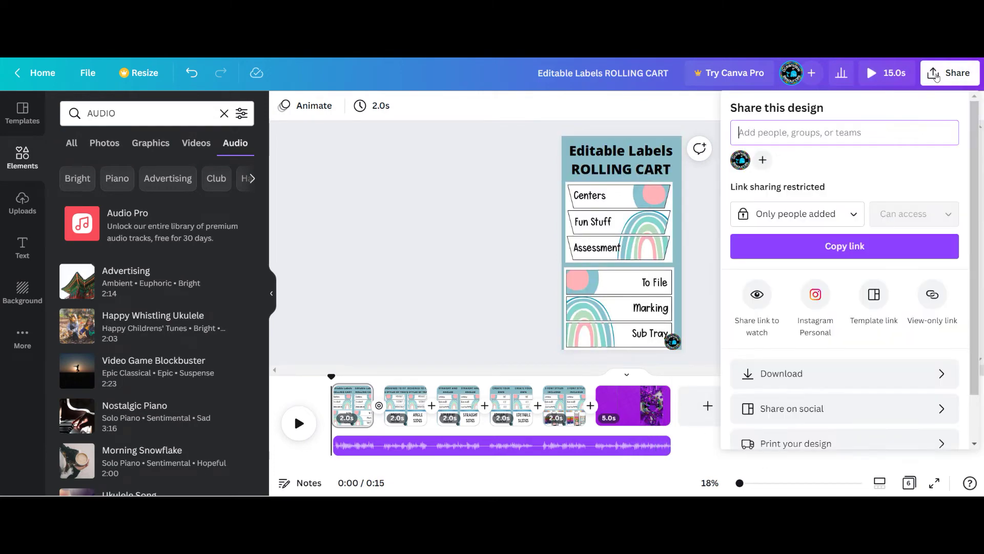
click(795, 373)
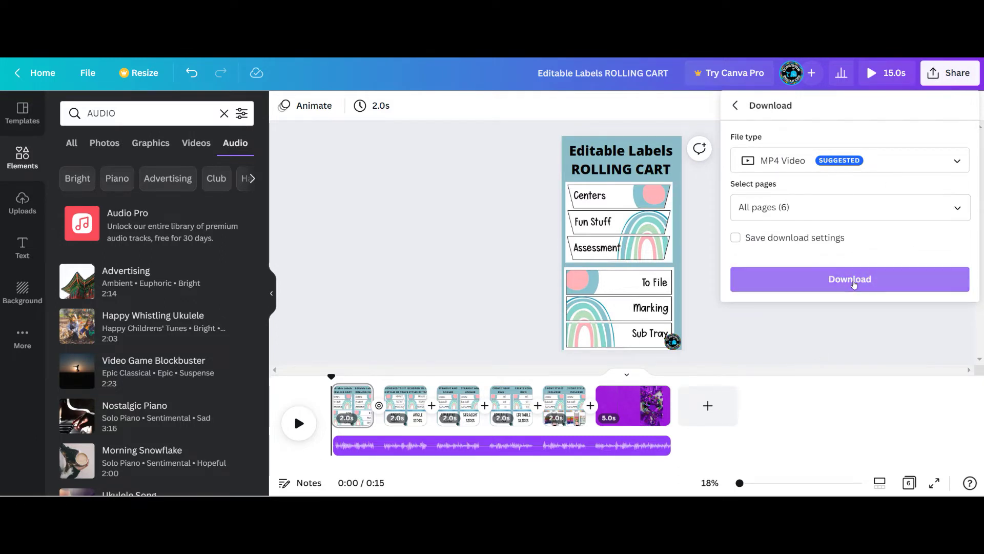
click(795, 280)
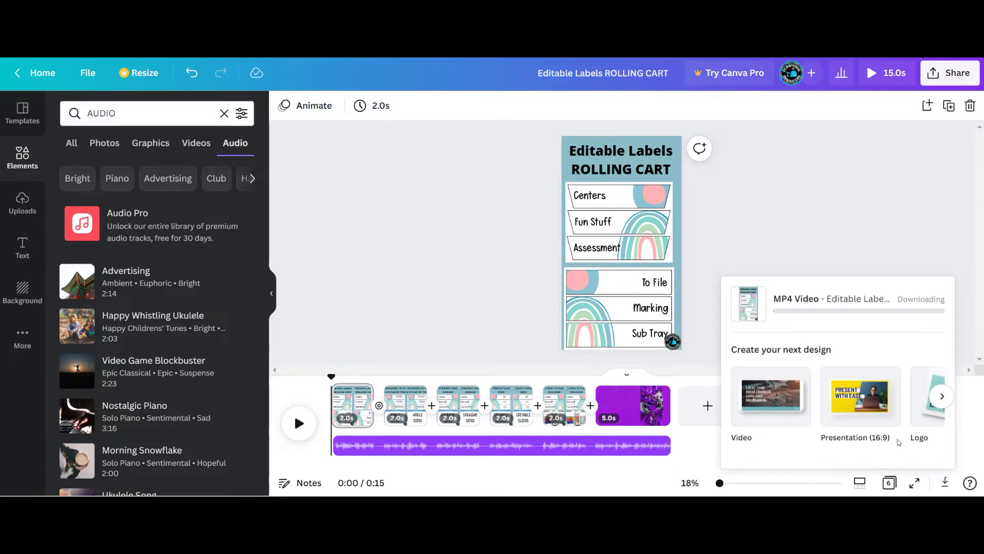